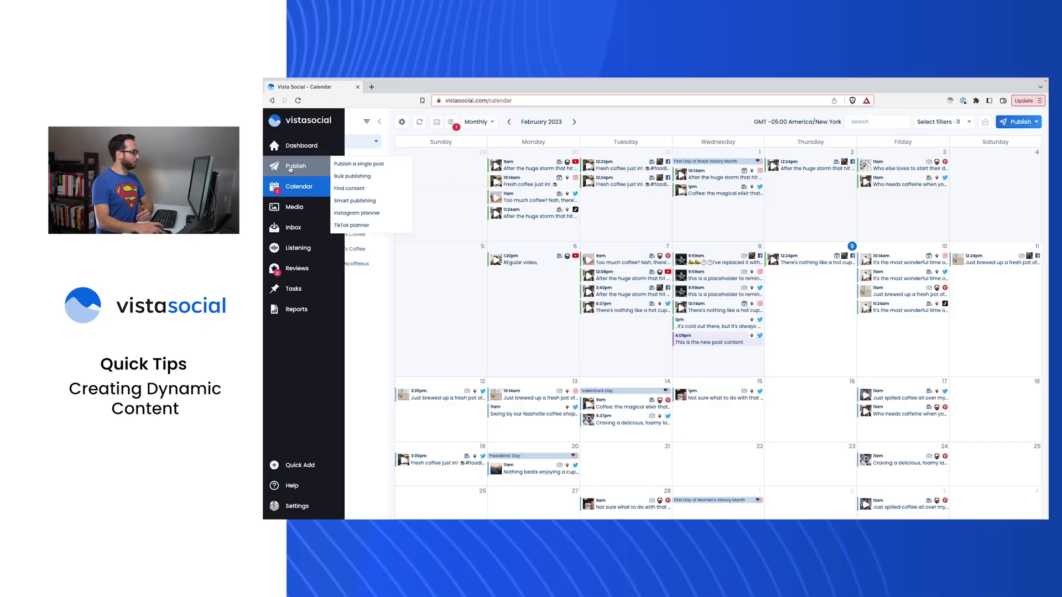
- Start a single post using the AI caption 'Nashville's Best Latte: Come Sip and Unwind at Our Coffee Shop!'
{"action": "left_click", "coordinate": [356, 162]}
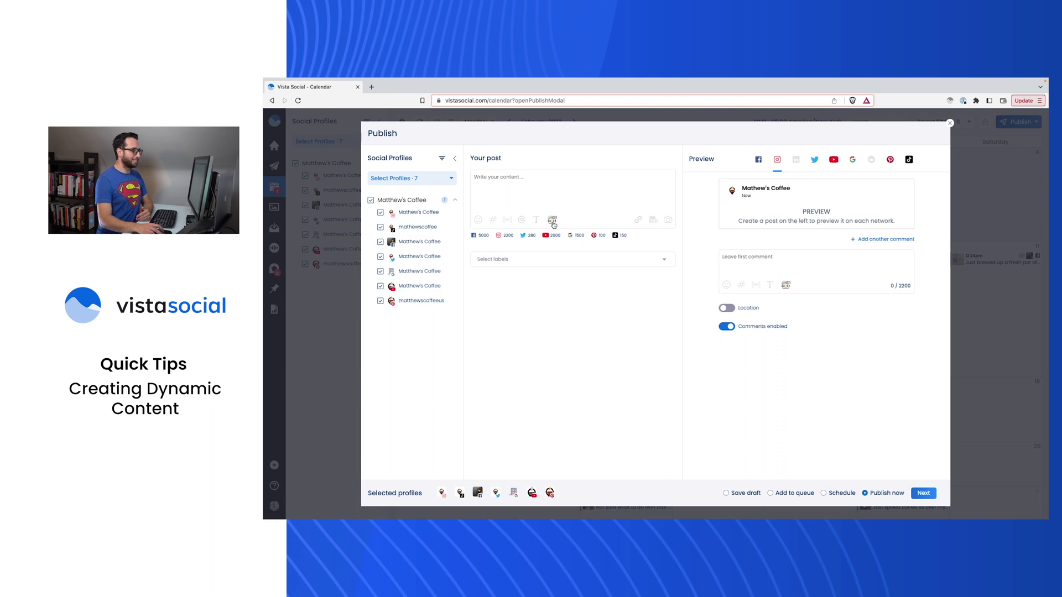
{"action": "left_click", "coordinate": [554, 223]}
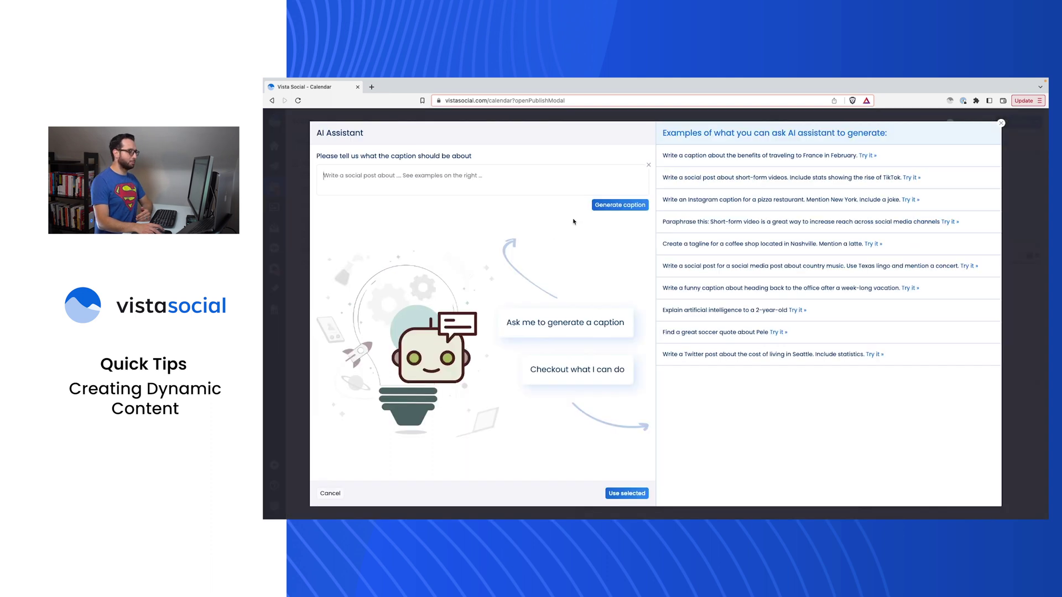
{"action": "left_click", "coordinate": [744, 244]}
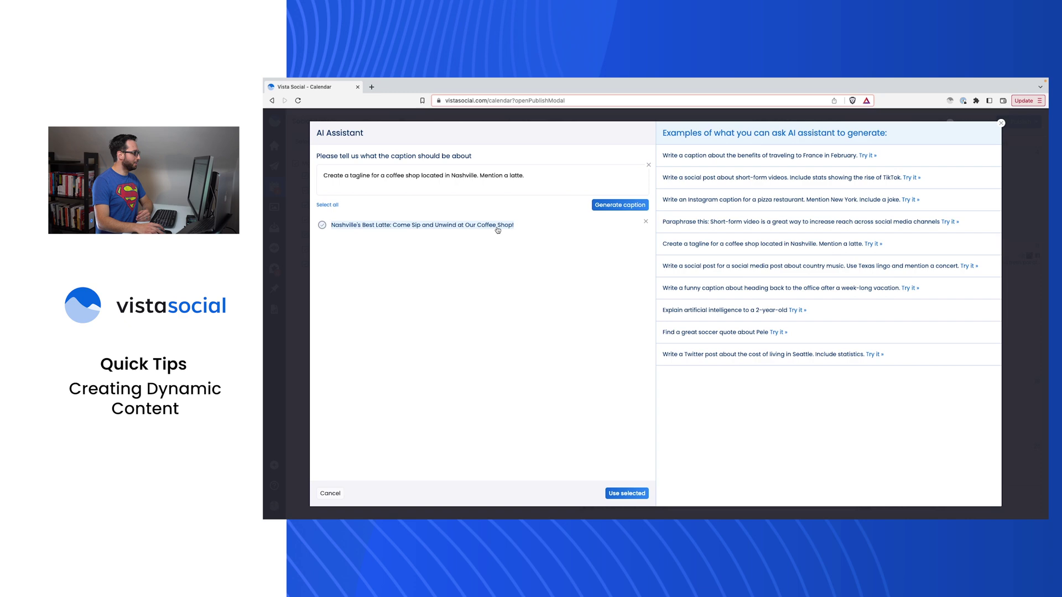
{"action": "left_click", "coordinate": [322, 225]}
{"action": "left_click", "coordinate": [627, 493]}
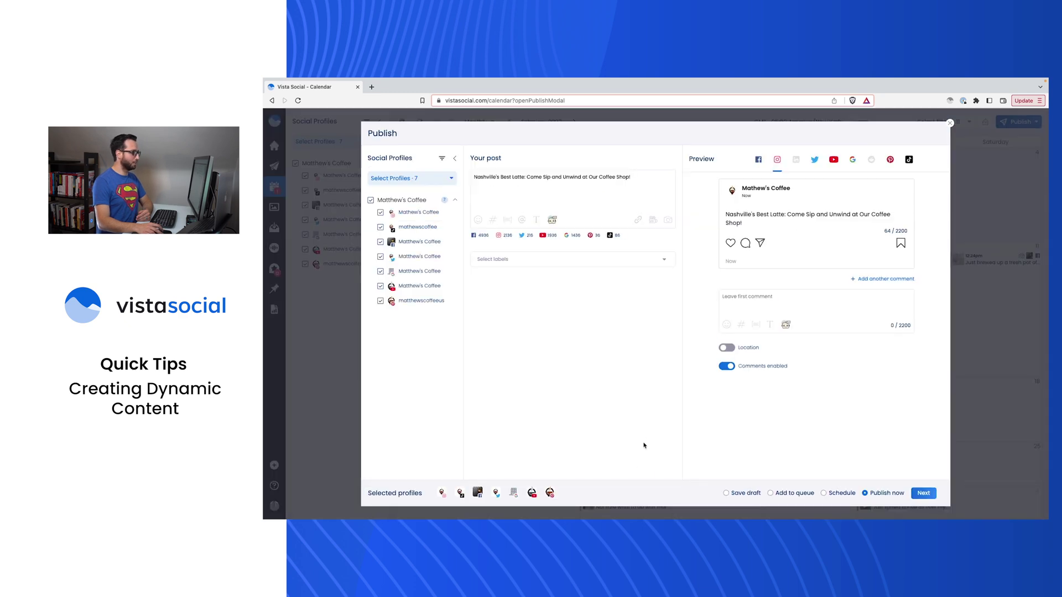
- Create a dynamic image from the caption without the 'Made with Vista Social' branding
{"action": "left_click", "coordinate": [668, 220]}
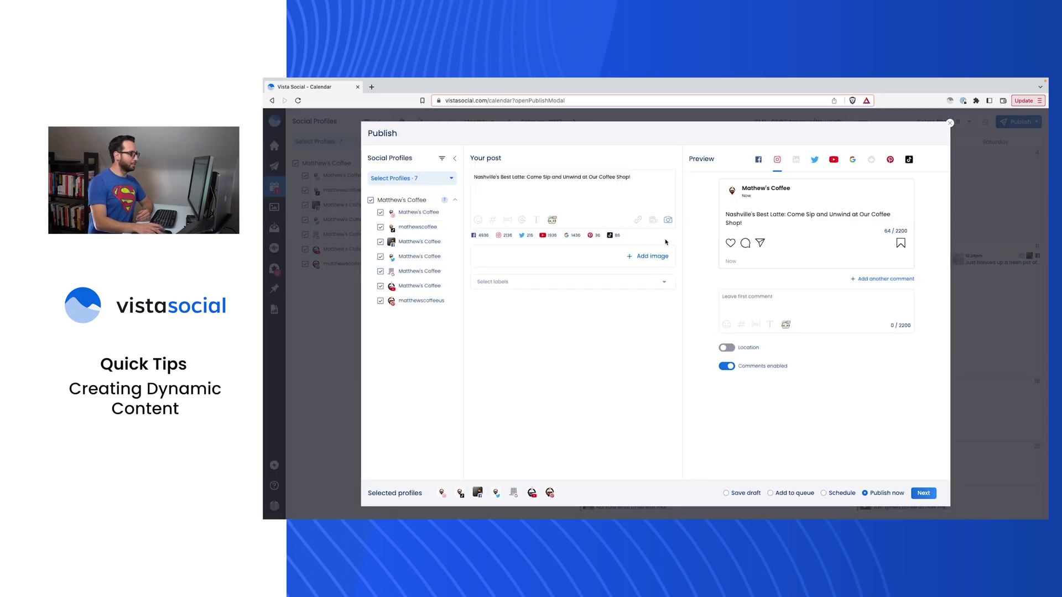
{"action": "left_click", "coordinate": [652, 255]}
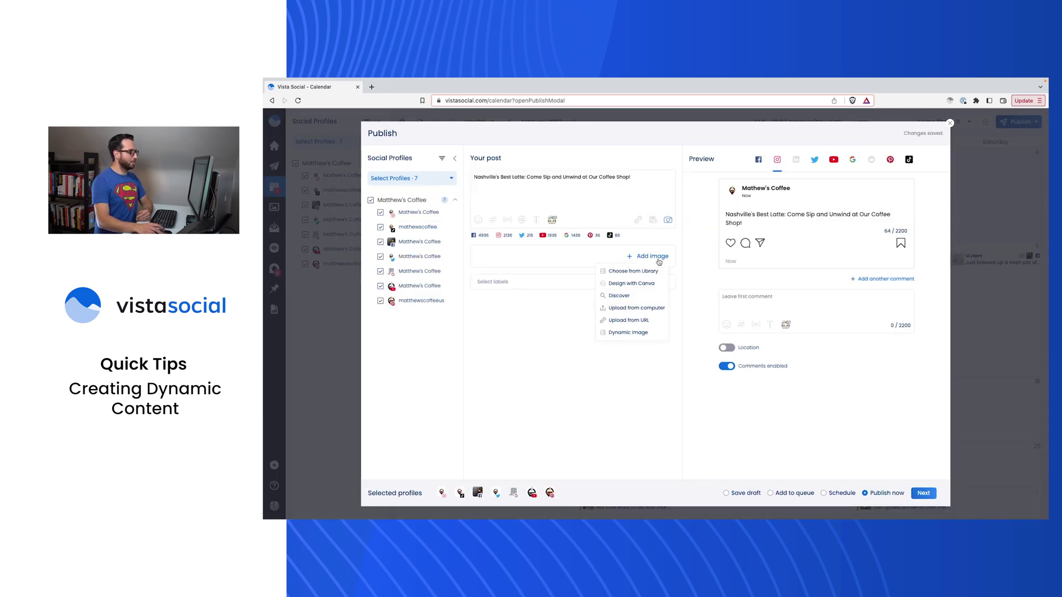
{"action": "left_click", "coordinate": [637, 333]}
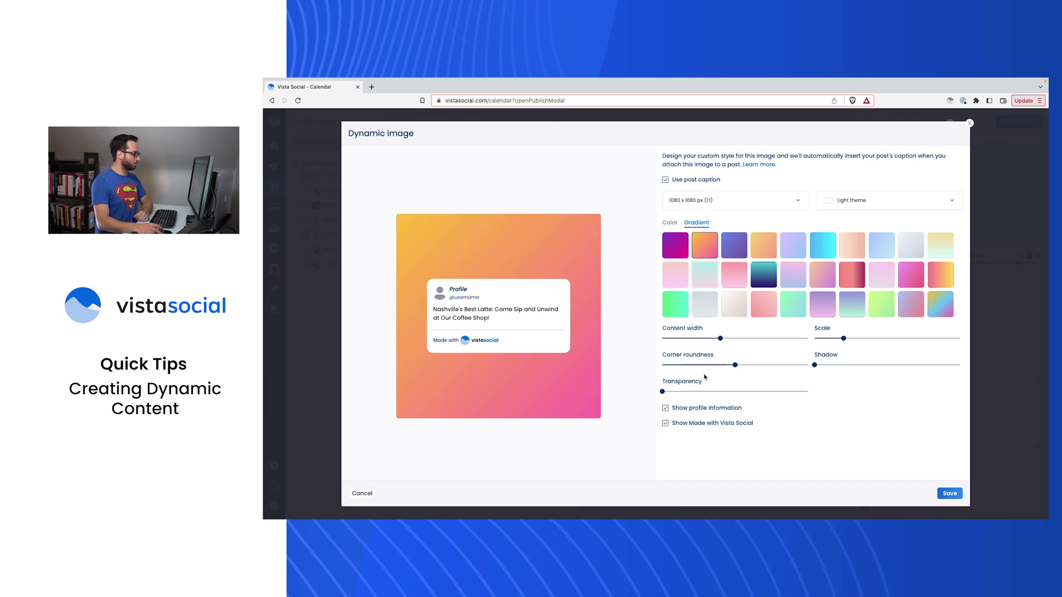
{"action": "left_click", "coordinate": [665, 423]}
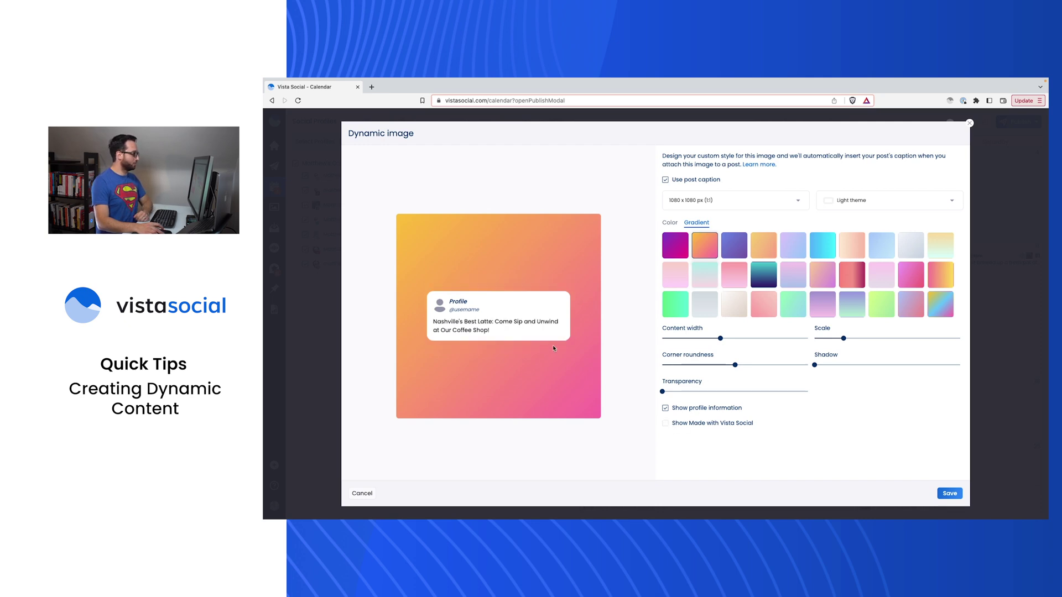
- Give the image a light-blue gradient and a wider, larger, shadowed caption card
{"action": "left_click", "coordinate": [852, 274]}
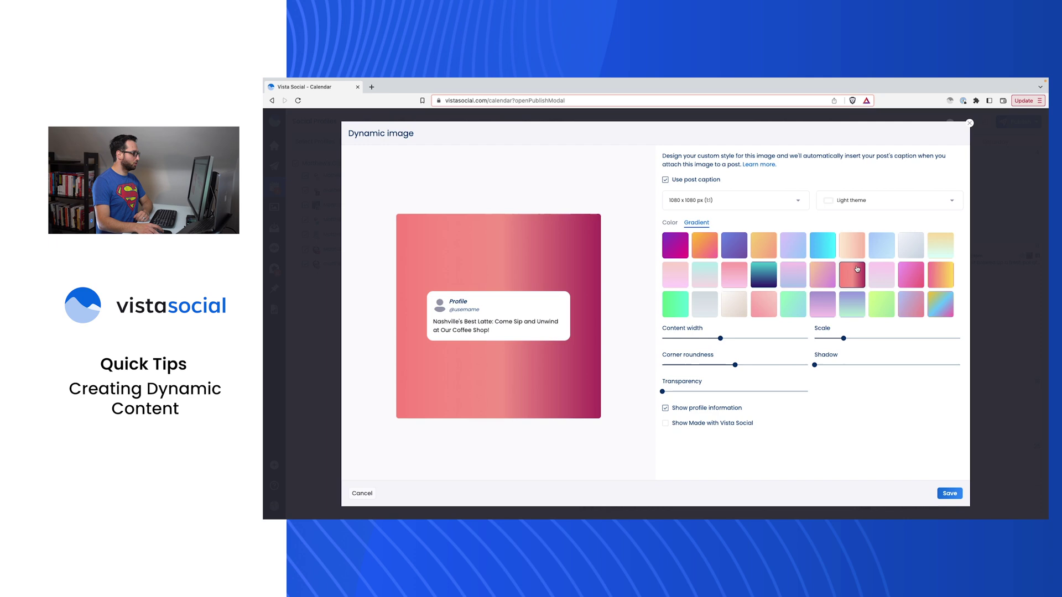
{"action": "left_click", "coordinate": [878, 244]}
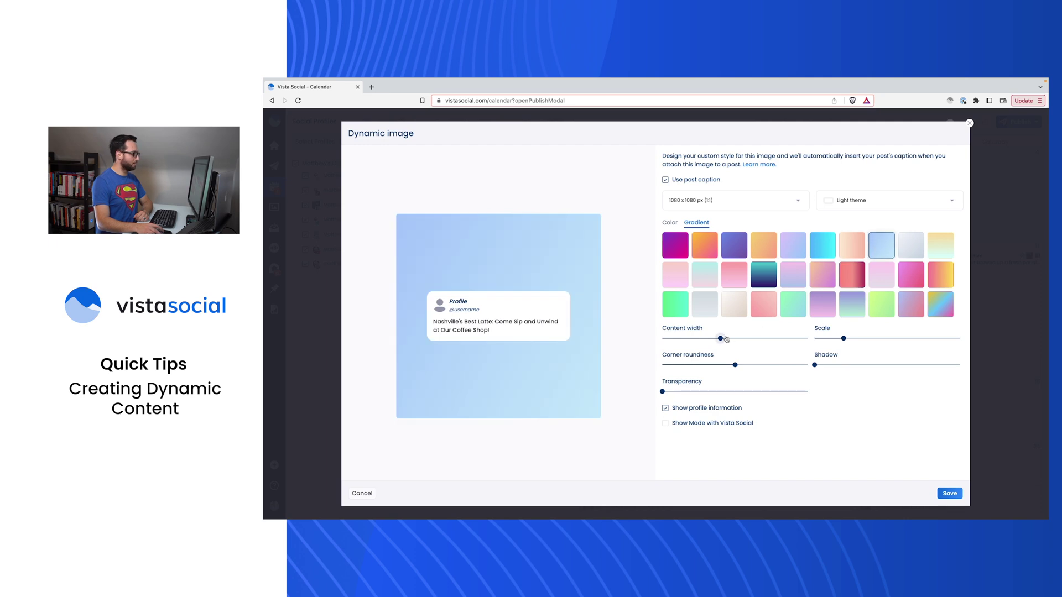
{"action": "left_click_drag", "start_coordinate": [721, 339], "coordinate": [741, 366]}
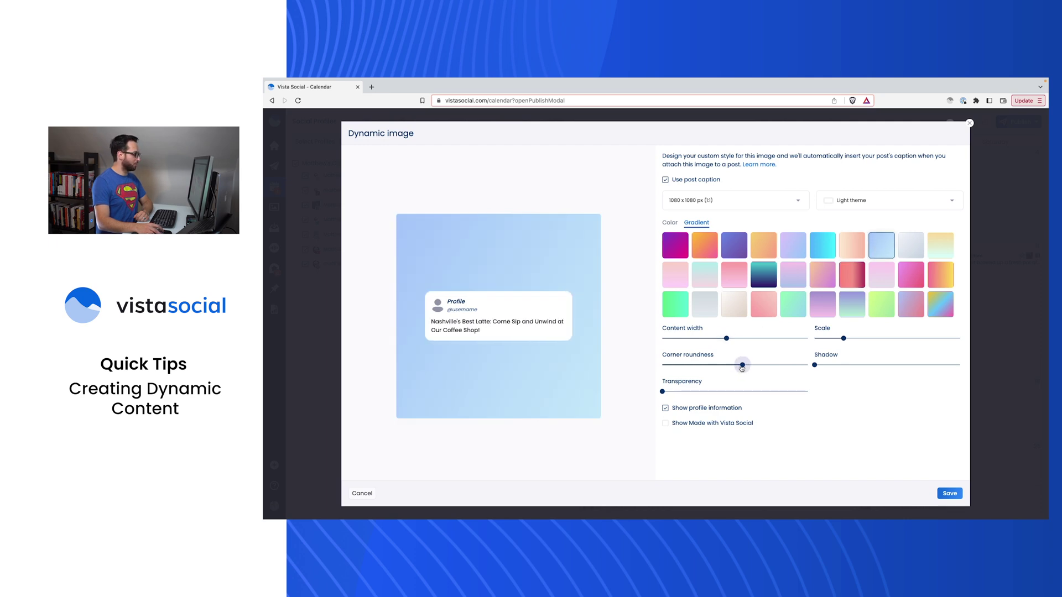
{"action": "mouse_move", "coordinate": [814, 365]}
{"action": "left_mouse_down"}
{"action": "mouse_move", "coordinate": [833, 366]}
{"action": "mouse_move", "coordinate": [858, 339]}
{"action": "left_mouse_up"}
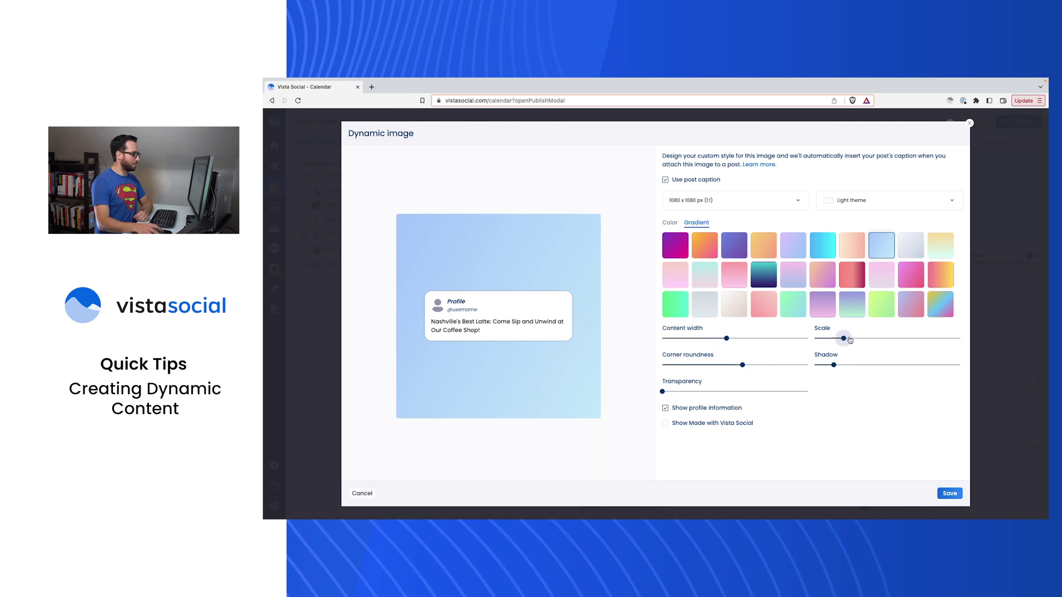
- Attach the dynamic image and check it in the Twitter, Google, Pinterest and Instagram previews
{"action": "left_click", "coordinate": [950, 493]}
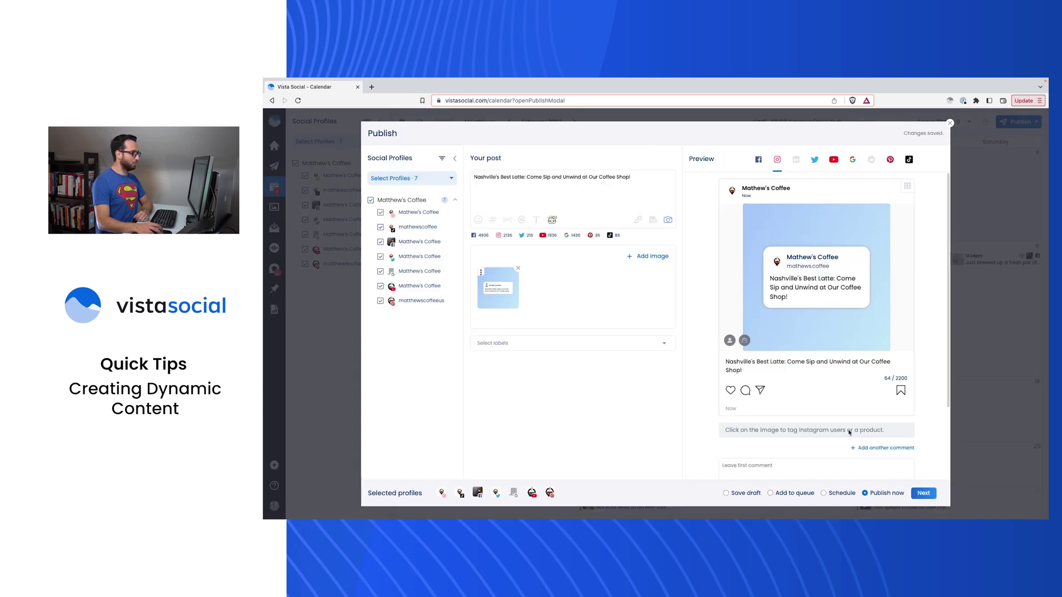
{"action": "left_click_drag", "start_coordinate": [632, 177], "coordinate": [474, 177]}
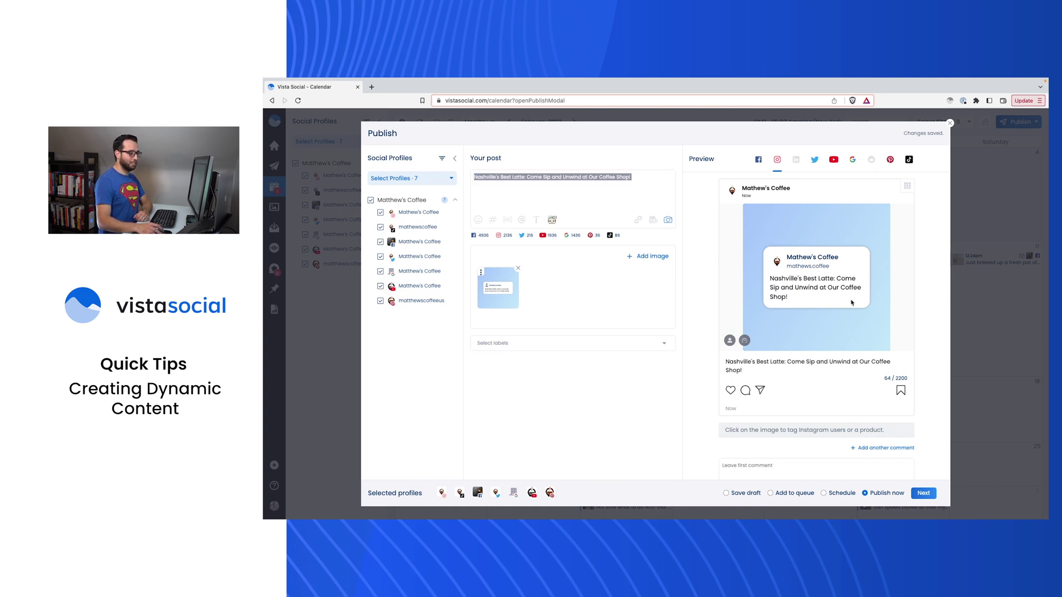
{"action": "left_click", "coordinate": [814, 159]}
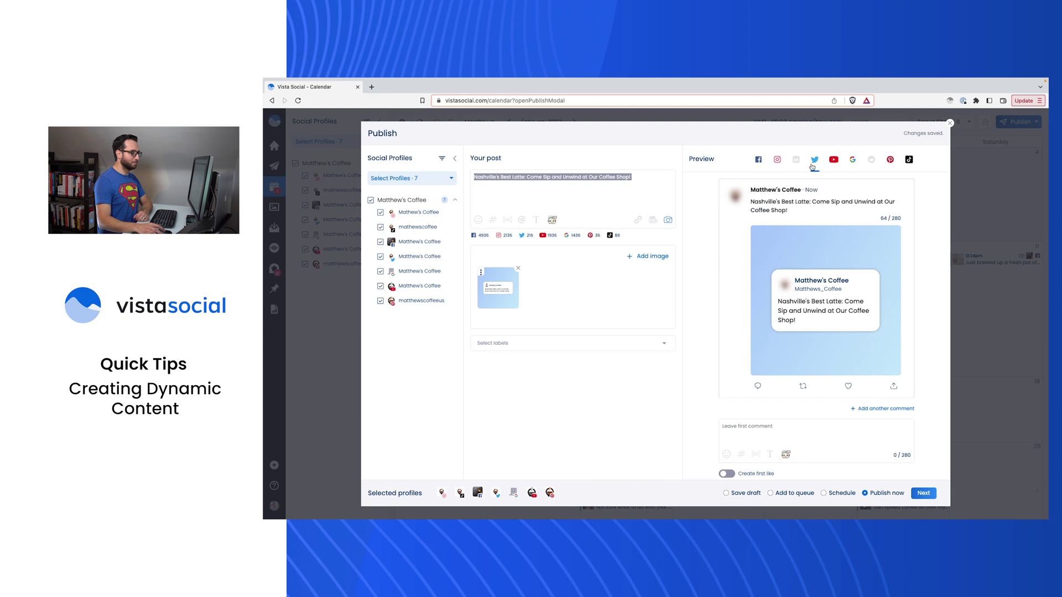
{"action": "left_click", "coordinate": [853, 159]}
{"action": "left_click", "coordinate": [889, 160]}
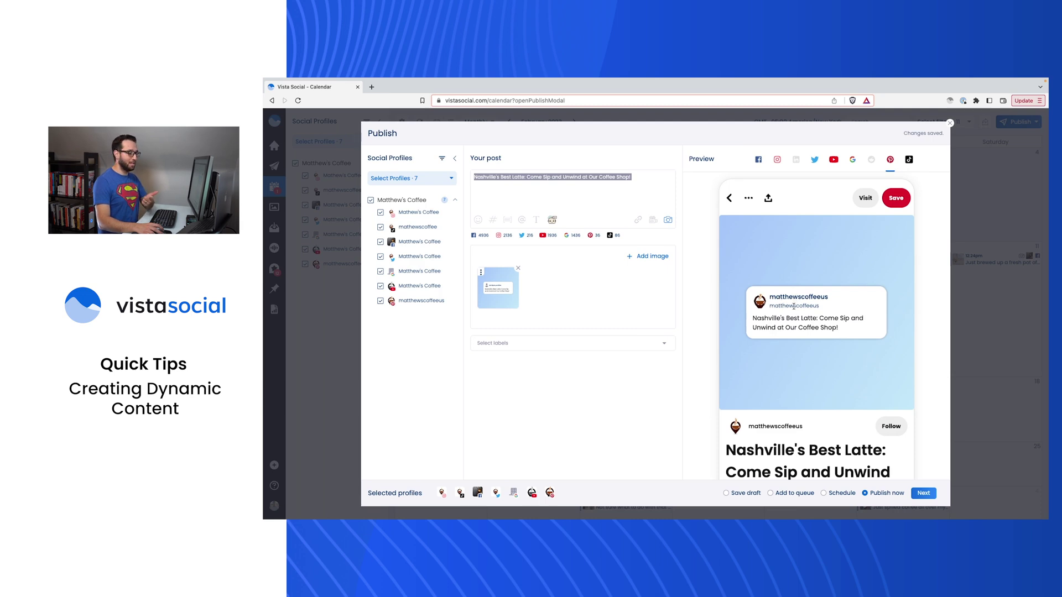
{"action": "left_click", "coordinate": [777, 160]}
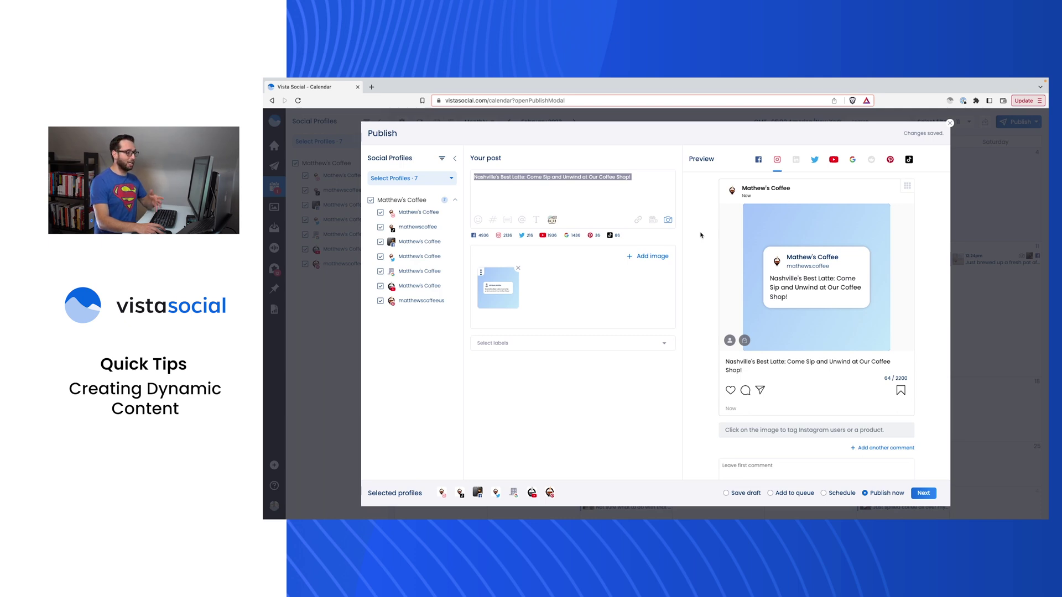
- Add the Food 2 hashtags (#foodiefinds #localfoodie #restauranteur #tastefullysimple) to the Instagram caption, then view Facebook
{"action": "left_click", "coordinate": [771, 365]}
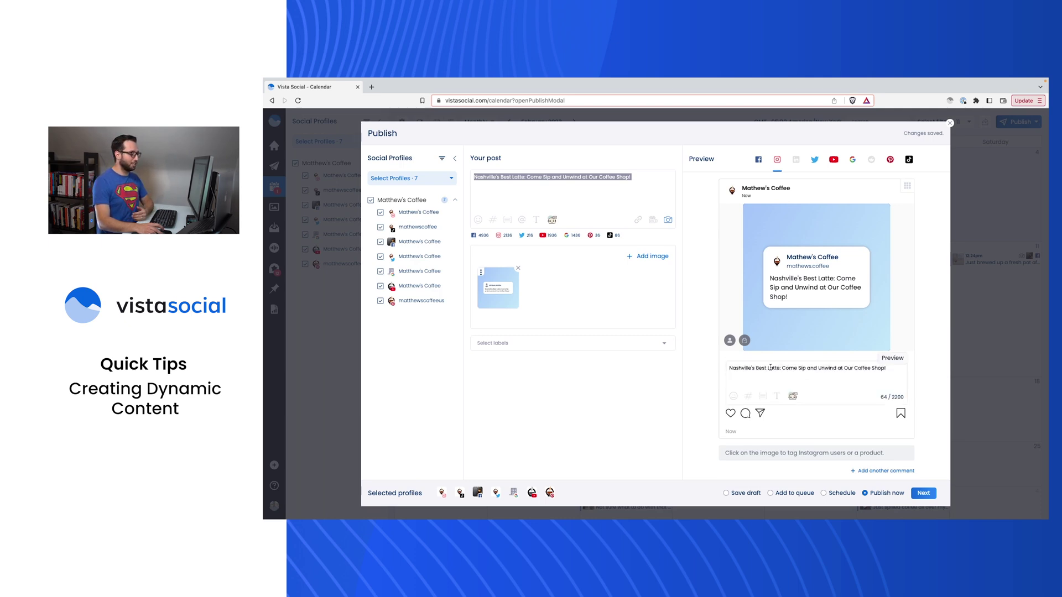
{"action": "left_click", "coordinate": [747, 396]}
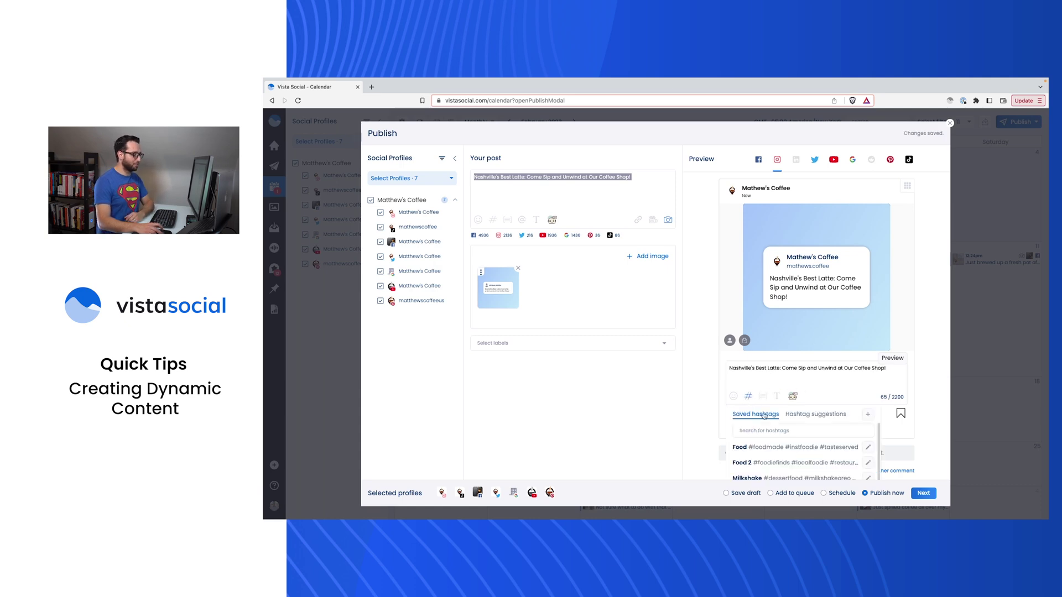
{"action": "left_click", "coordinate": [792, 462]}
{"action": "left_click", "coordinate": [892, 359]}
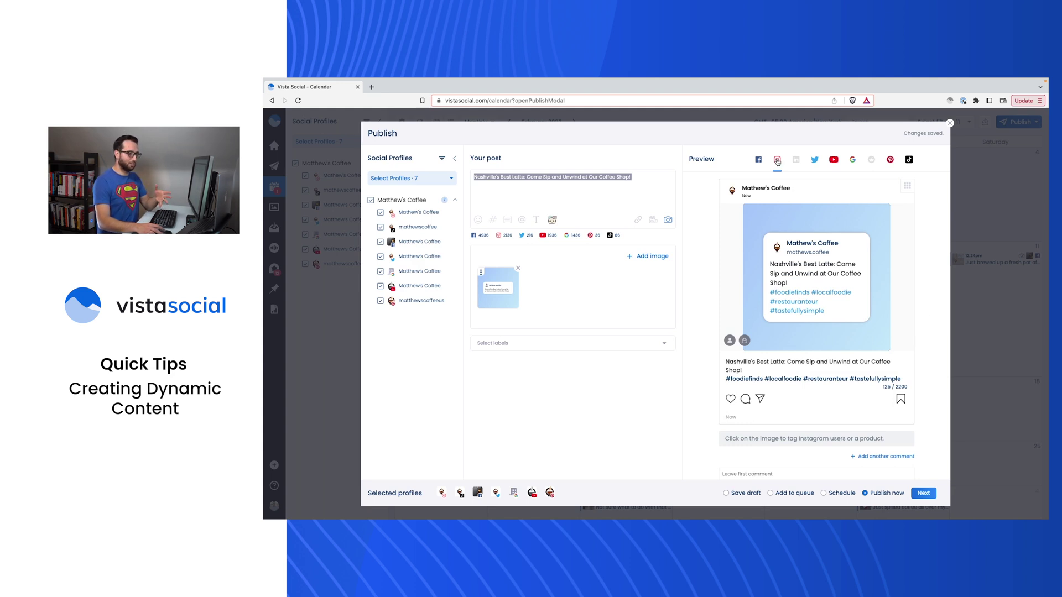
{"action": "left_click", "coordinate": [759, 159]}
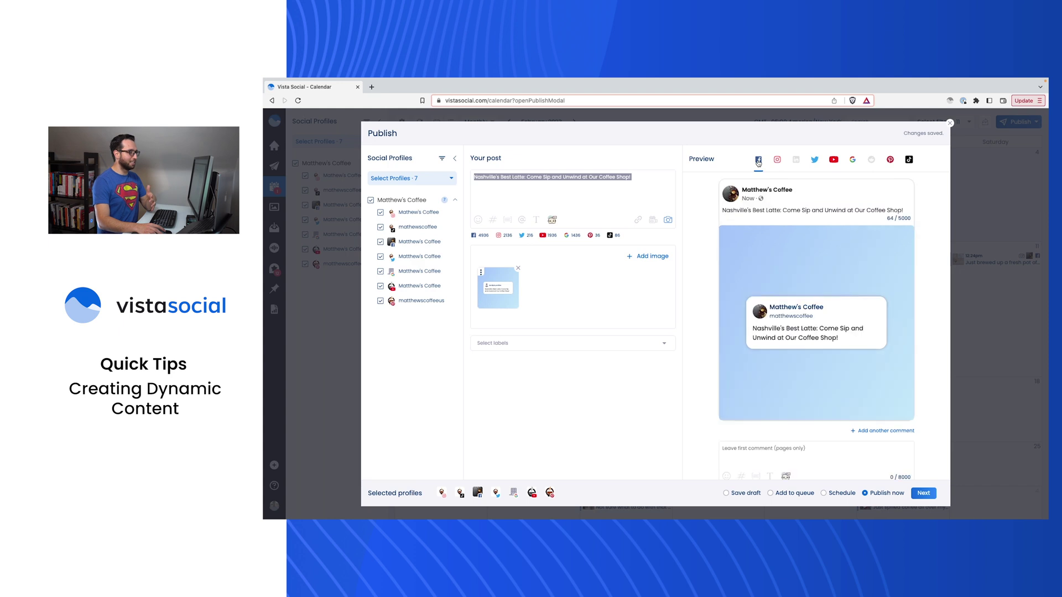
- Check the Twitter preview and publish the latte post immediately
{"action": "left_click", "coordinate": [815, 160]}
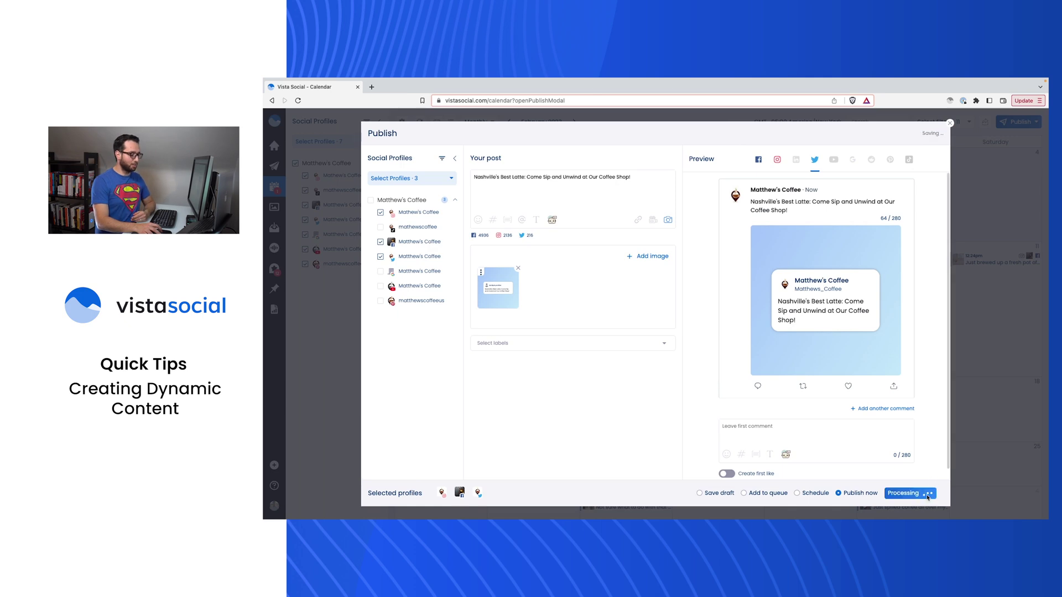
{"action": "left_click", "coordinate": [927, 493]}
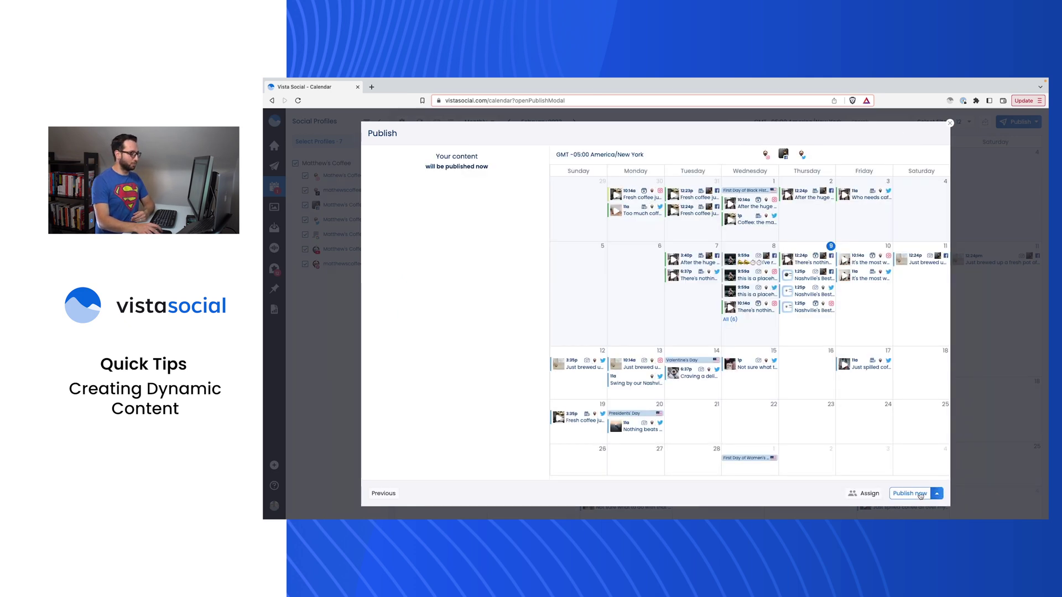
{"action": "left_click", "coordinate": [909, 494]}
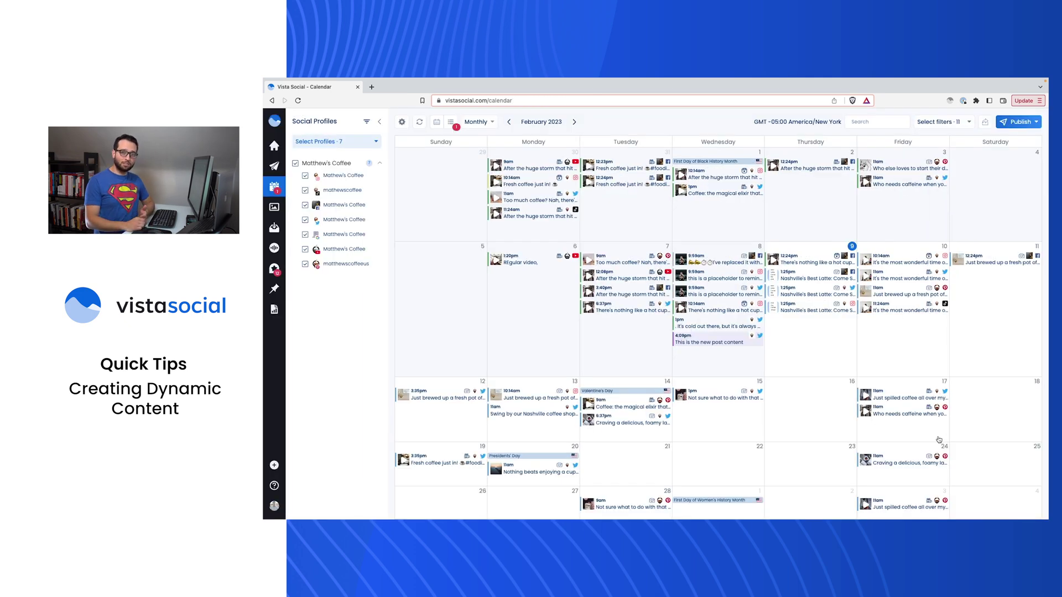